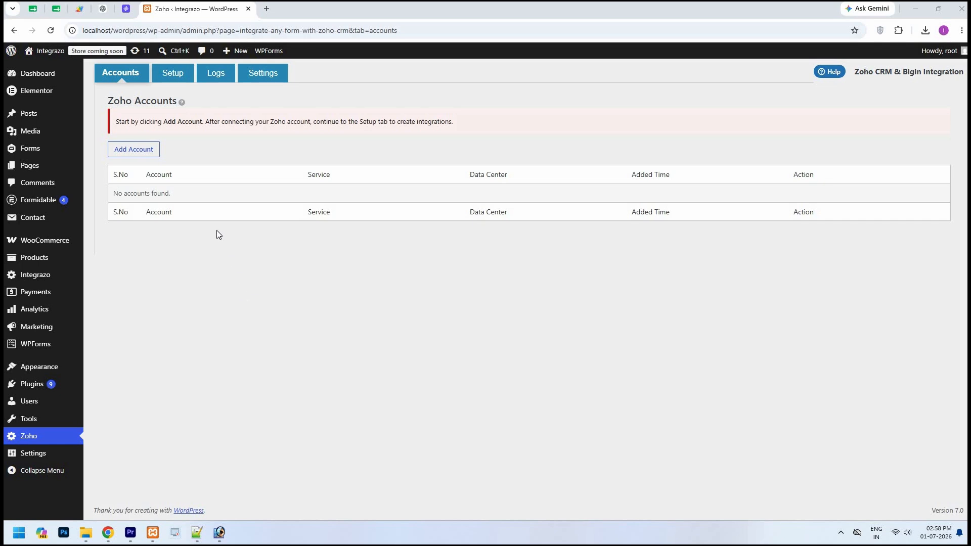
Add a 'Zoho Bigin' account for the Zoho Bigin service on zoho.com and start authentication
left_click(151, 152)
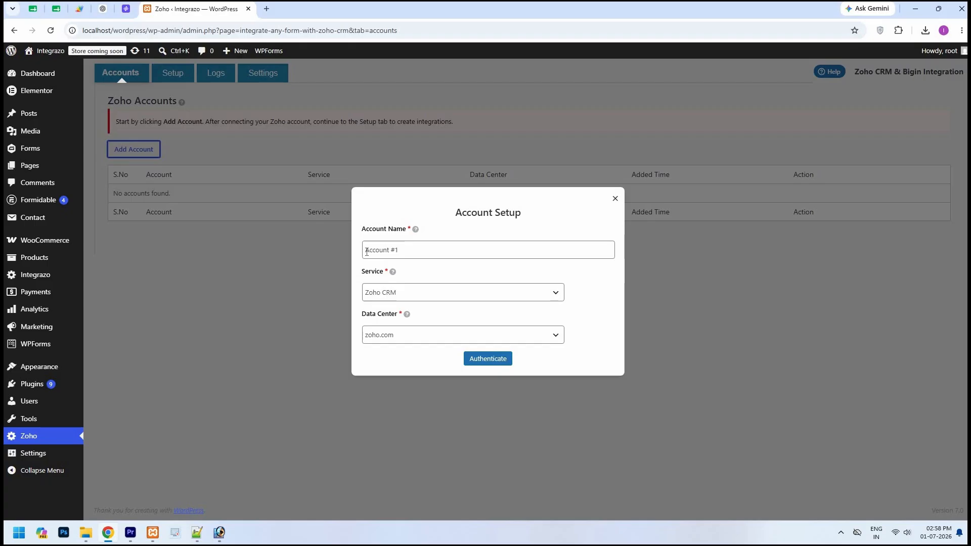
triple_click(366, 252)
type("Zoho Bigin")
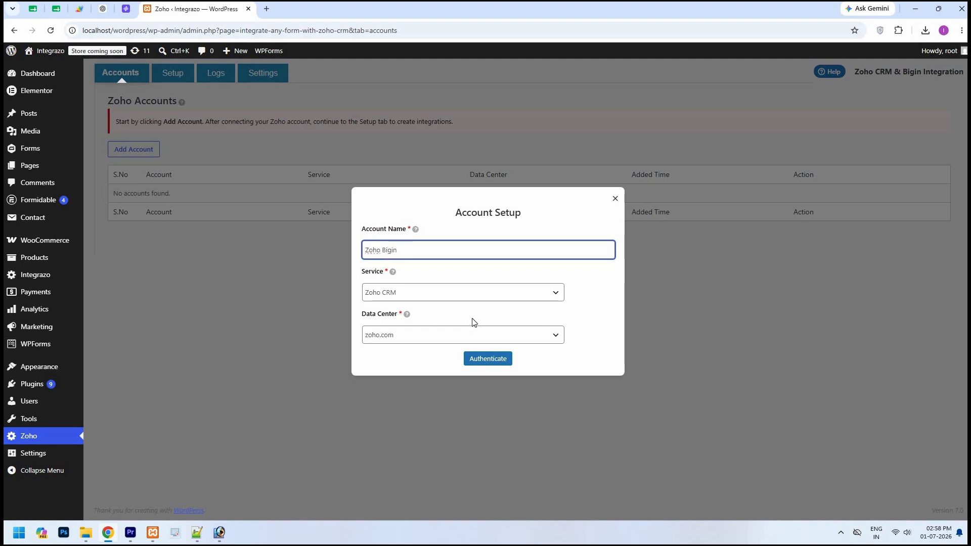
left_click(562, 300)
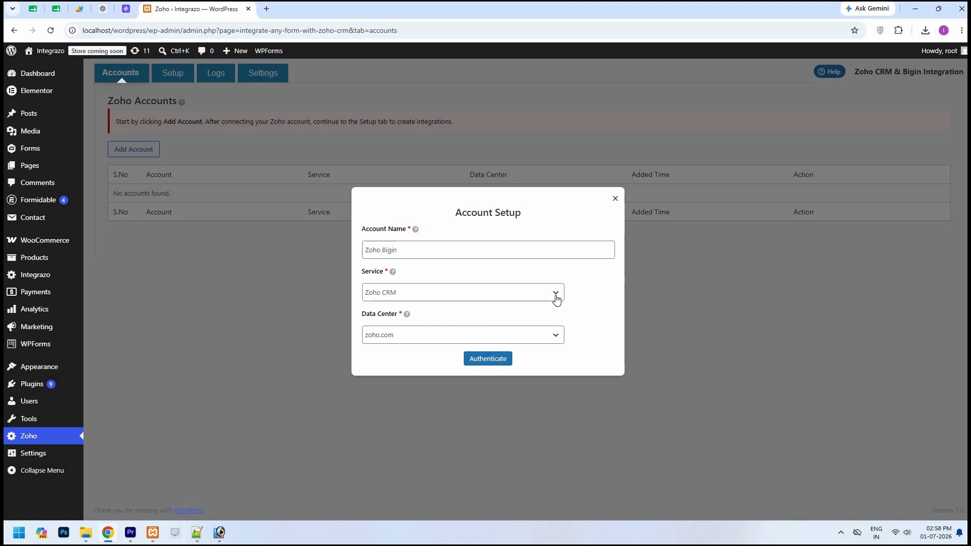
left_click(557, 297)
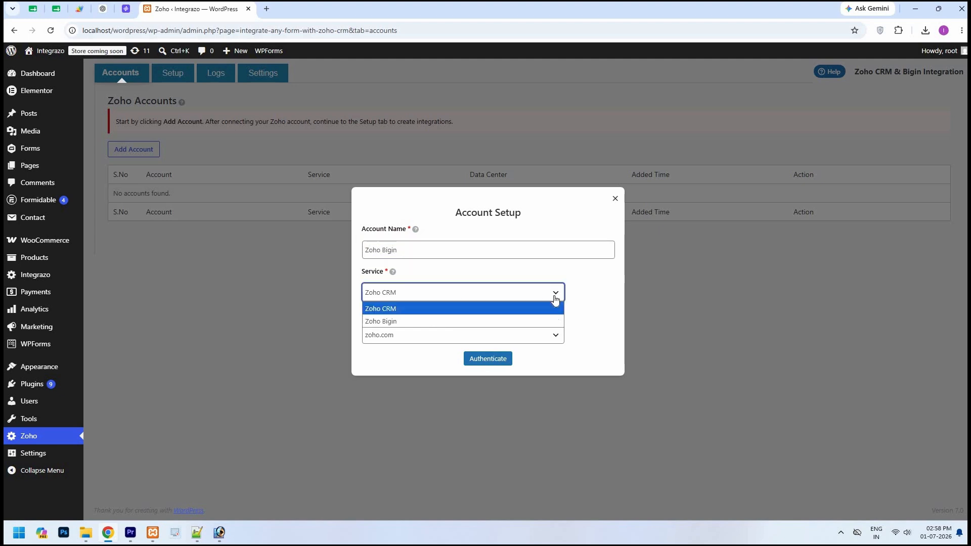
left_click(551, 323)
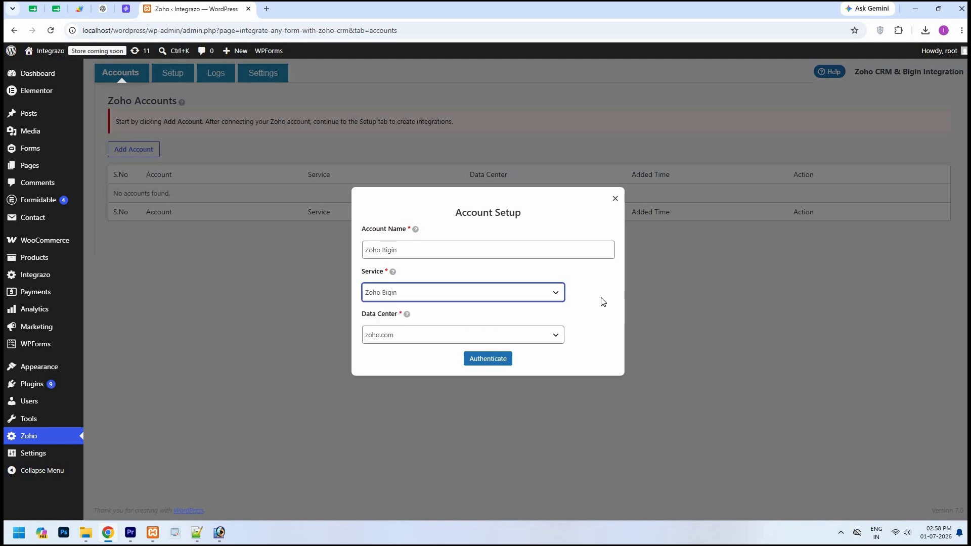
left_click(560, 339)
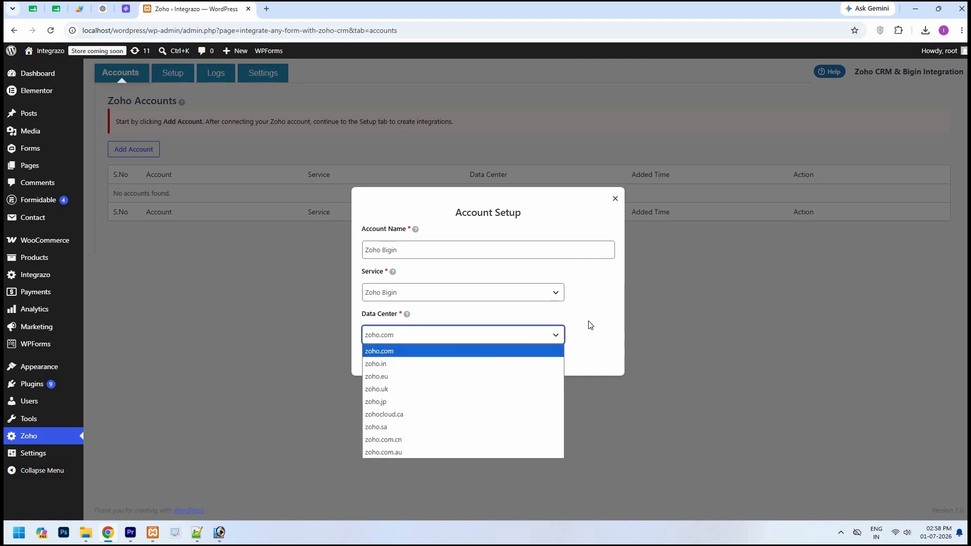
left_click(585, 340)
left_click(516, 373)
left_click(503, 360)
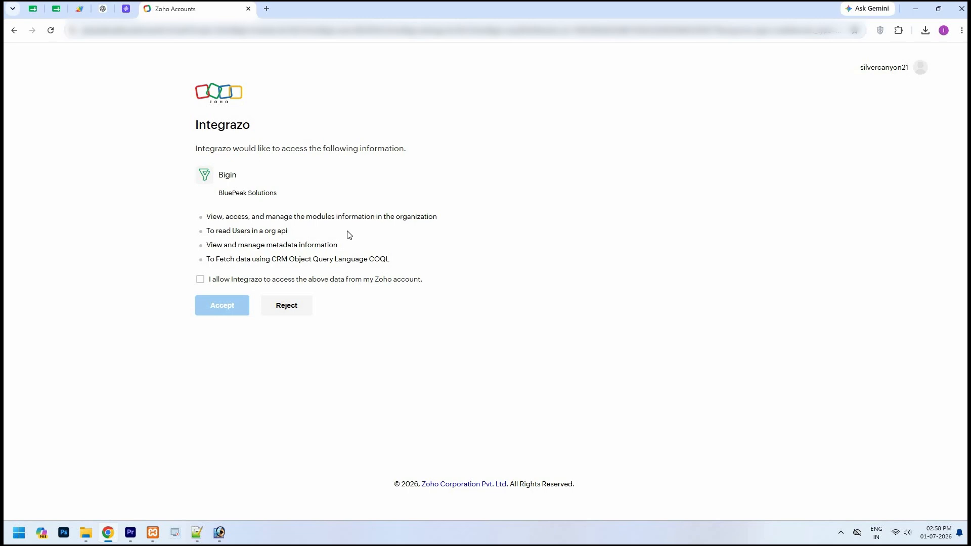
Allow Integrazo access to the Bigin data and accept the consent request
left_click(200, 282)
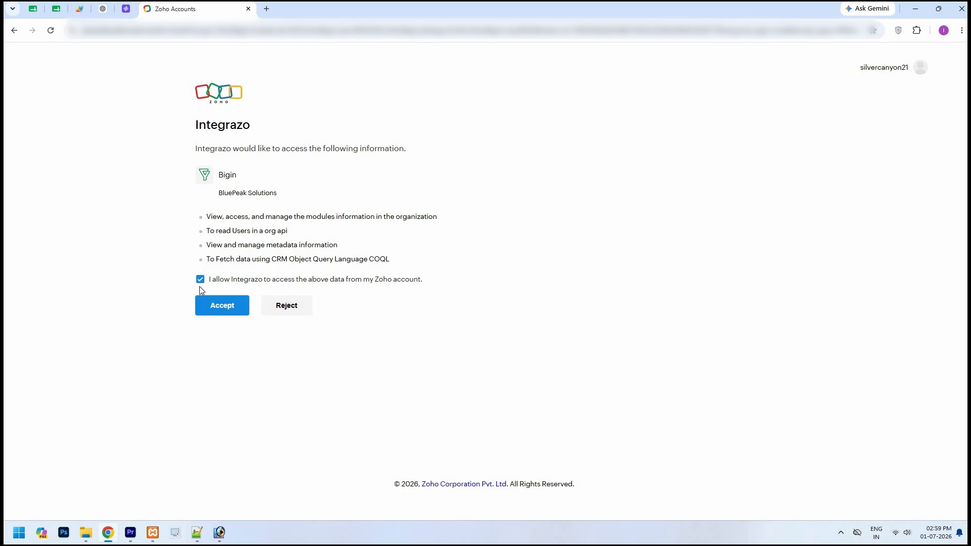
left_click(223, 310)
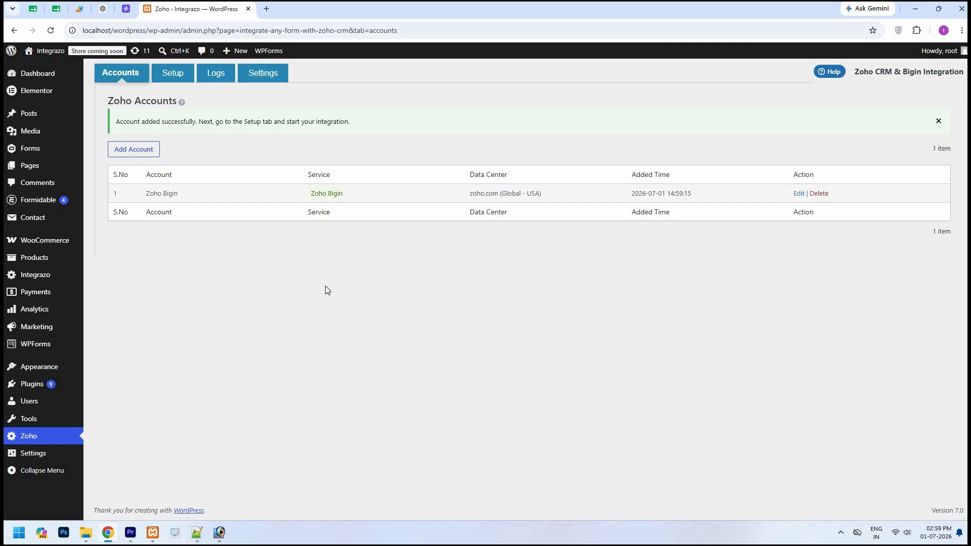
Create integration 'Test' sending the Contact form to the Zoho Bigin account's Contacts module
left_click(184, 77)
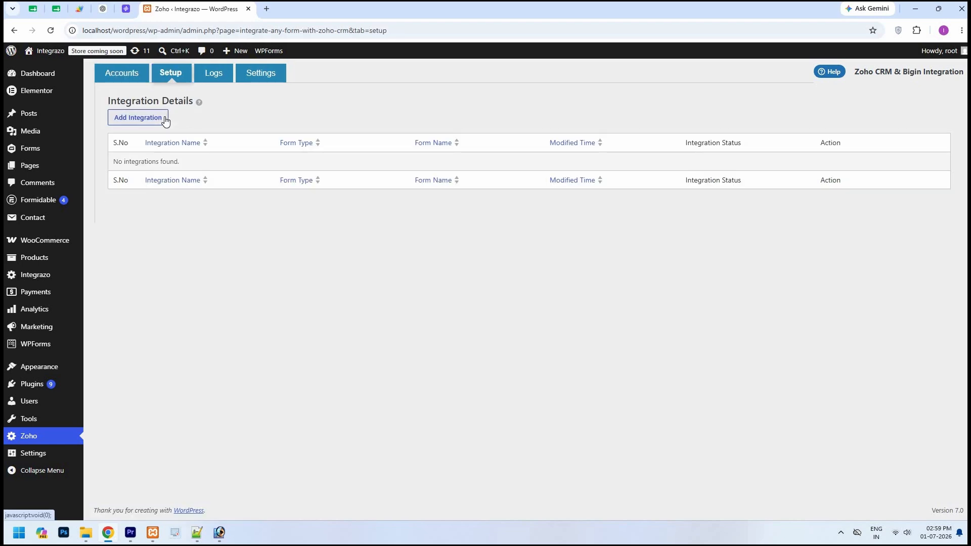
left_click(165, 119)
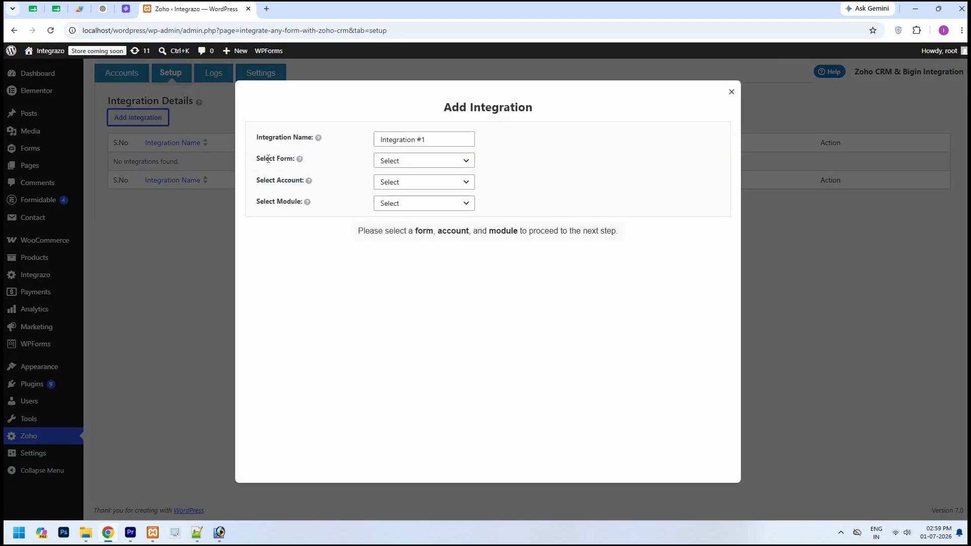
triple_click(448, 139)
type("Test")
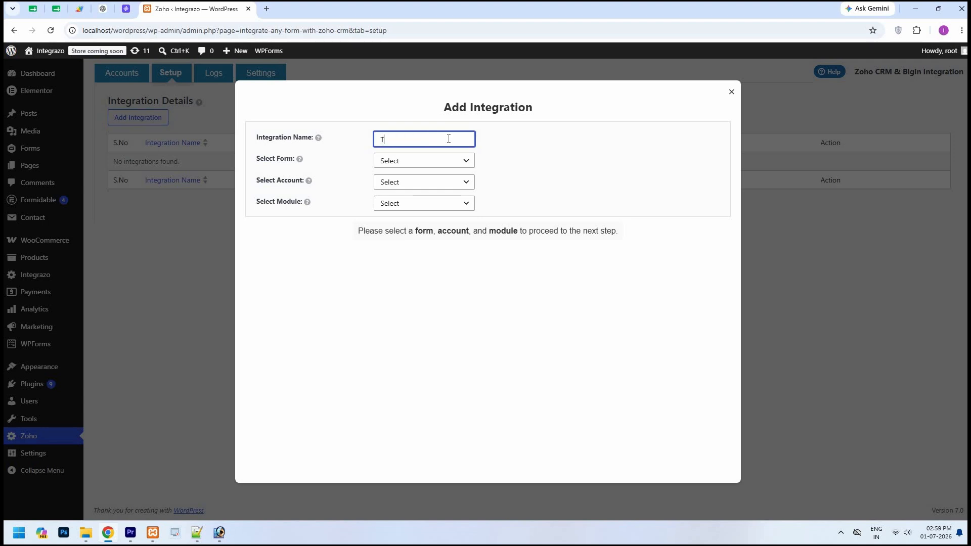
left_click(465, 162)
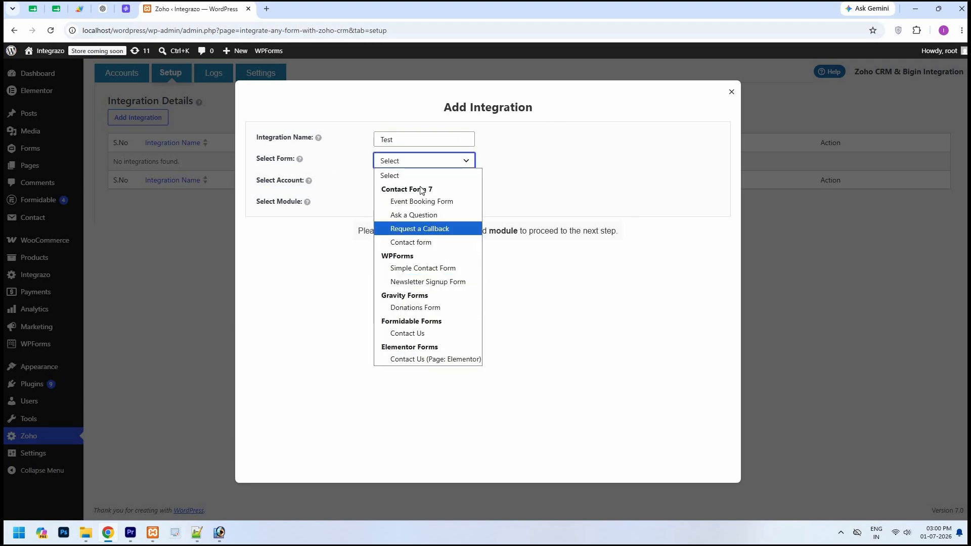
left_click(429, 243)
left_click(465, 182)
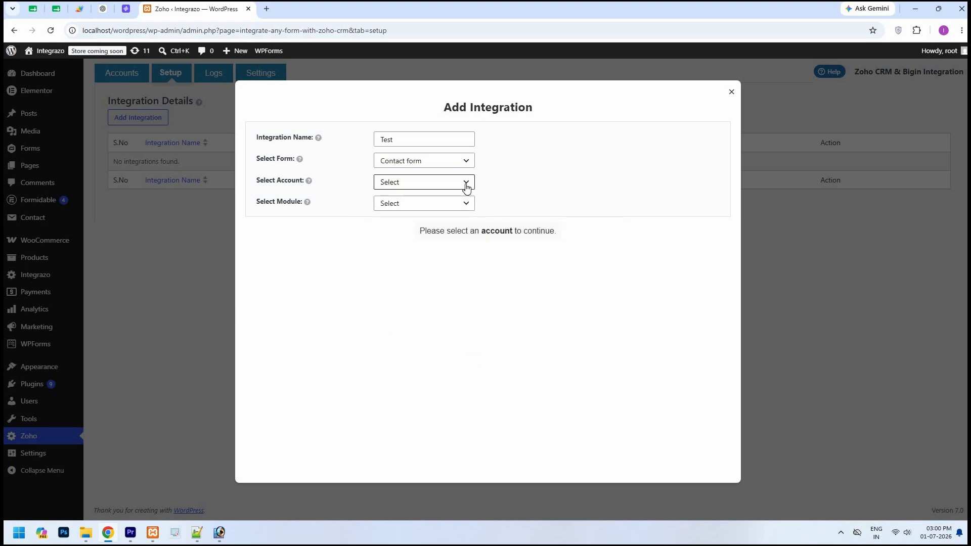
left_click(449, 223)
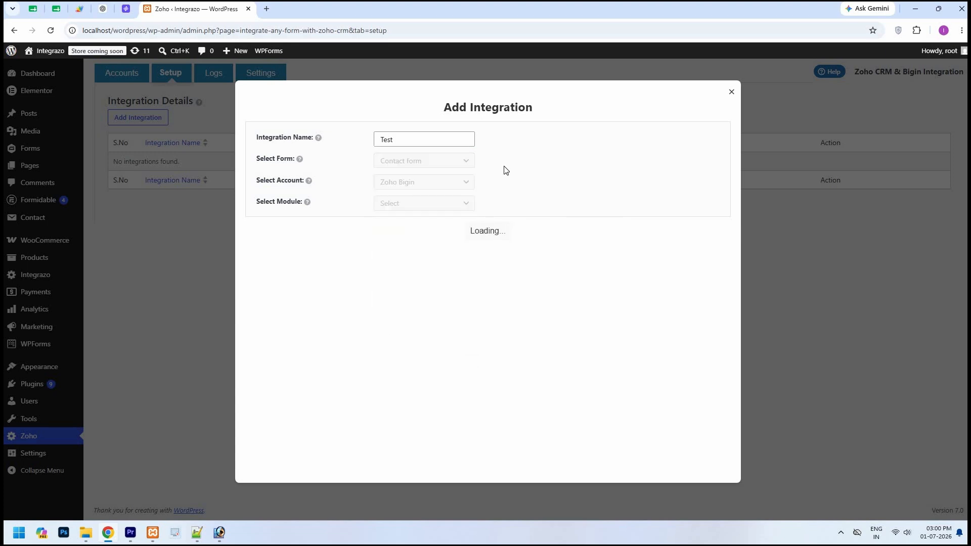
left_click(469, 205)
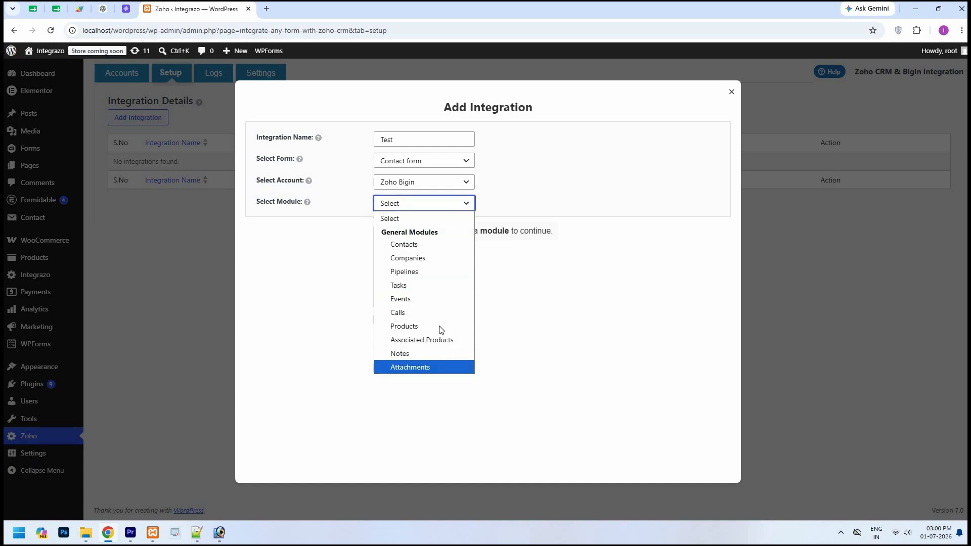
left_click(421, 247)
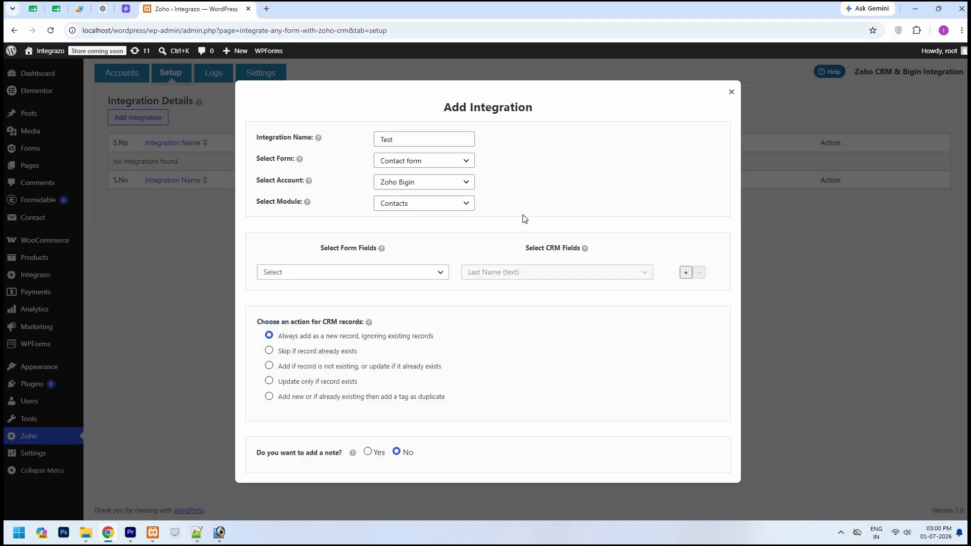
Map your-name to Last Name and add a row mapping your-email to Email
left_click(441, 275)
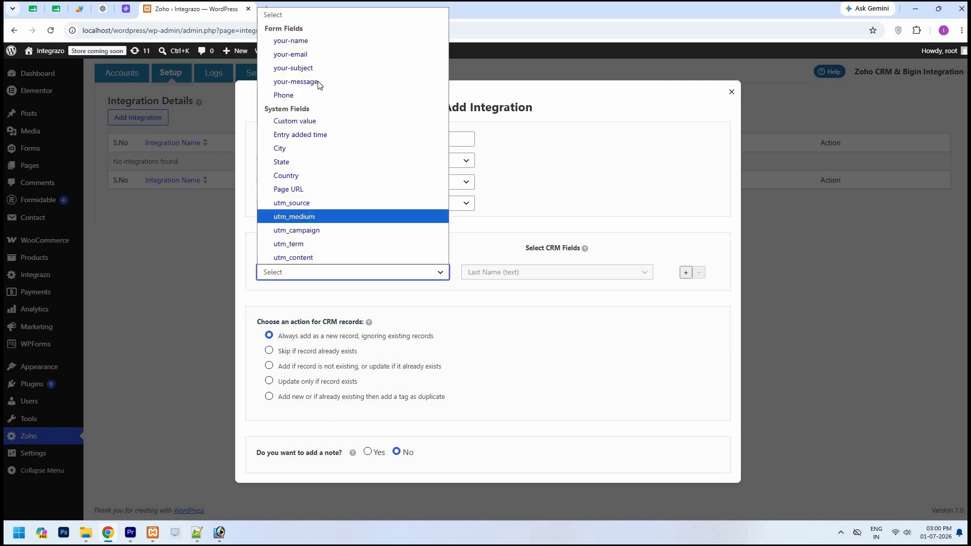
left_click(314, 41)
left_click(686, 273)
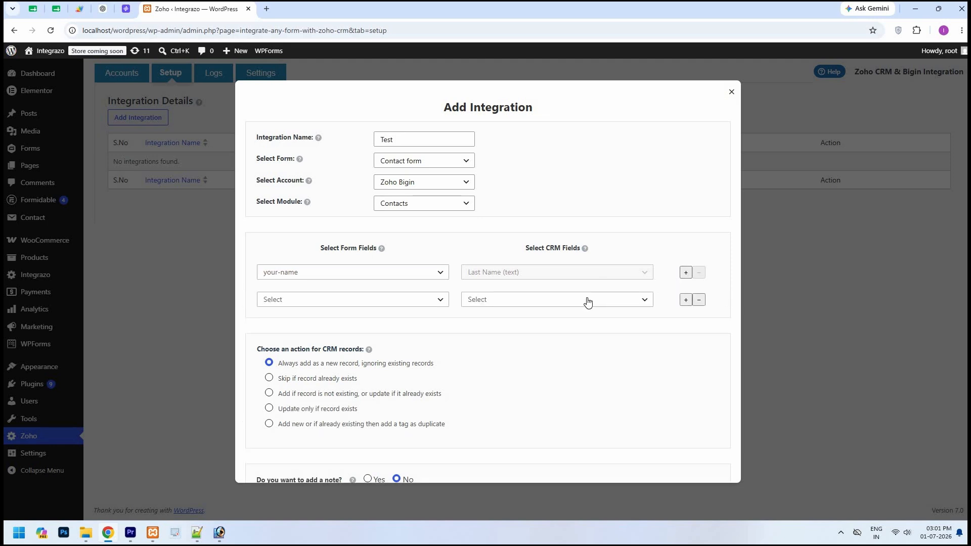
left_click(585, 299)
scroll(519, 94, "down", 1)
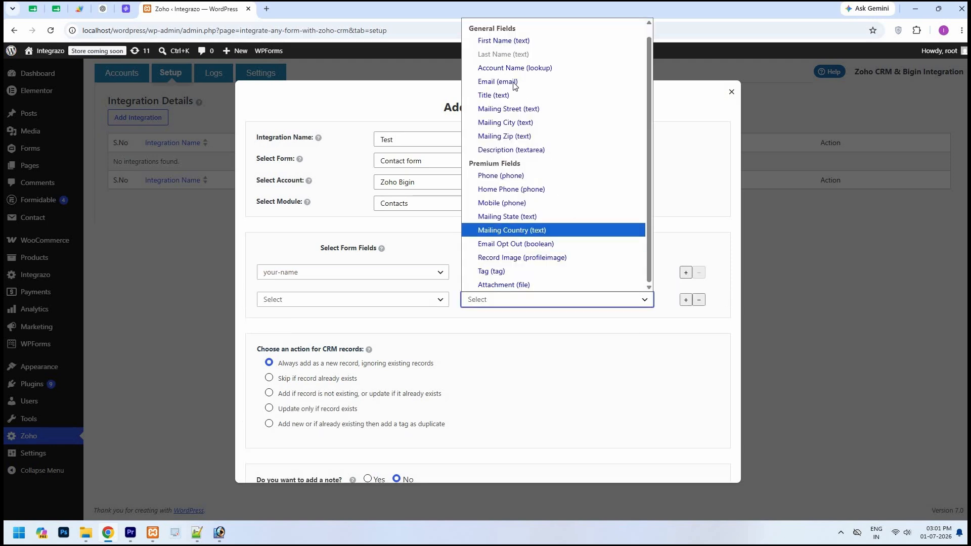
key("Return")
left_click(441, 302)
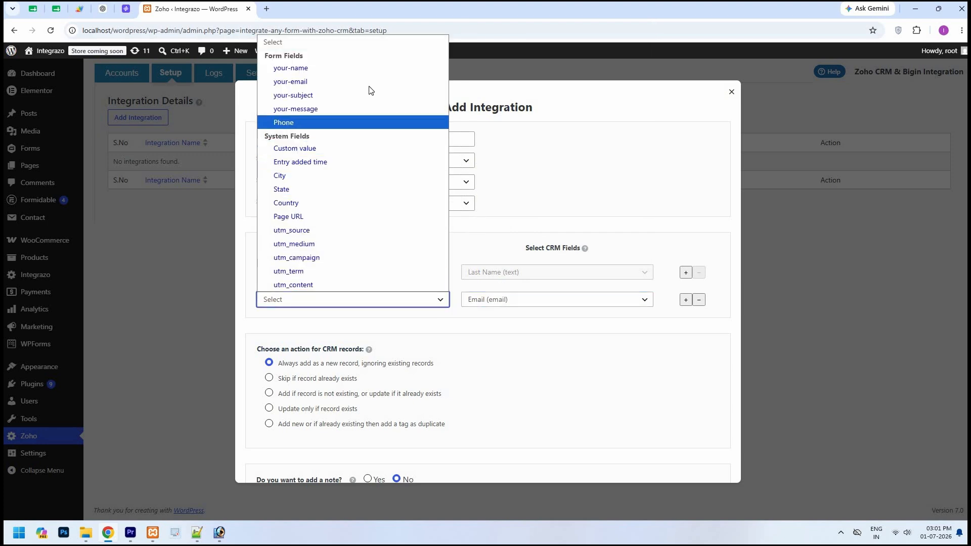
key("Return")
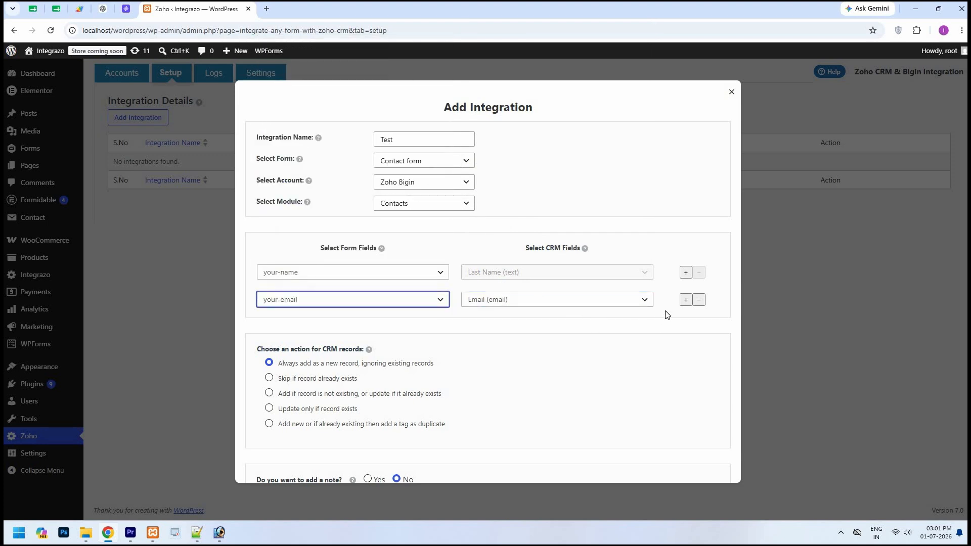
Add a third mapping row, then remove it unused
left_click(686, 302)
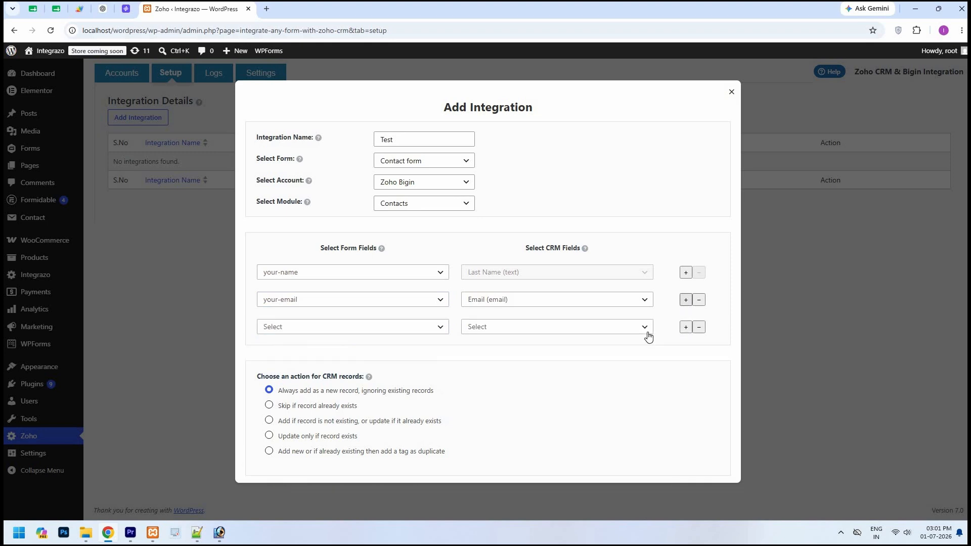
left_click(648, 328)
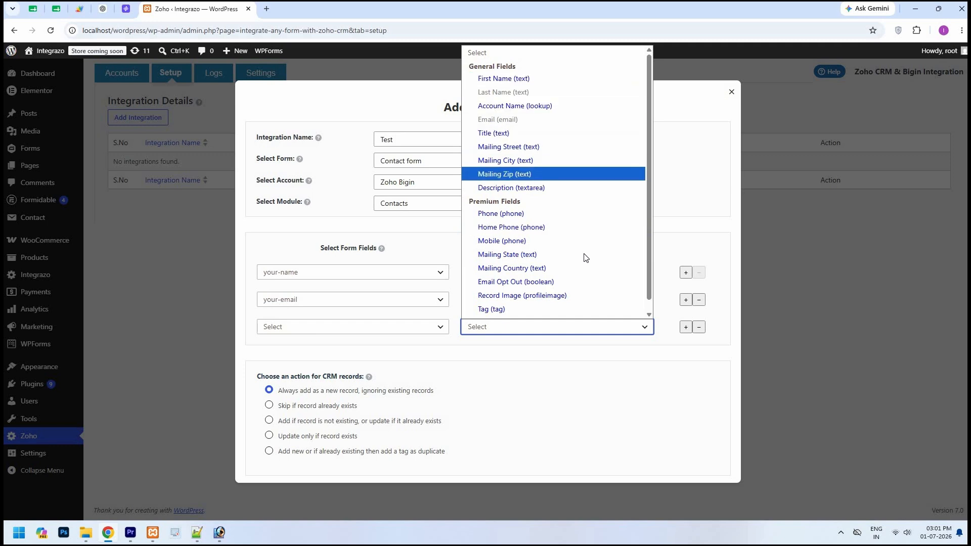
scroll(583, 285, "down", 1)
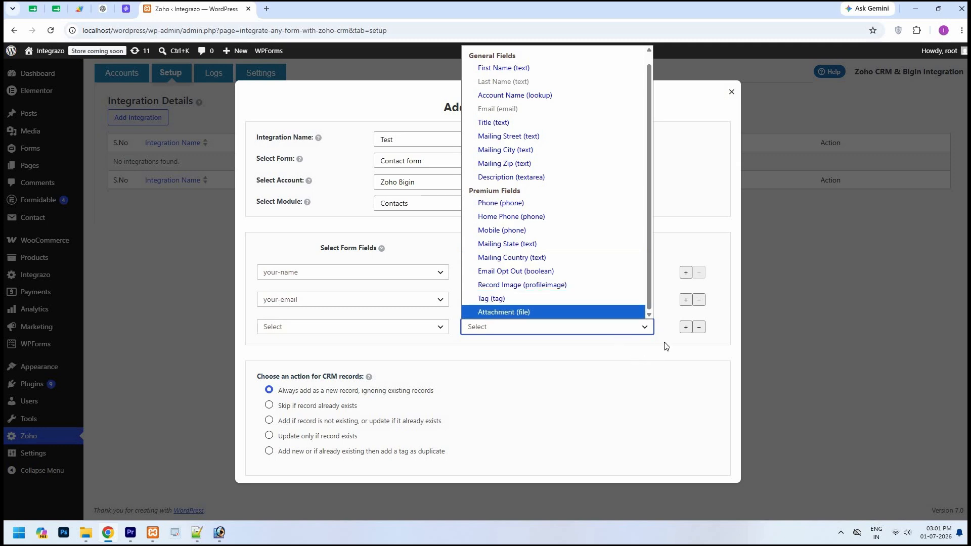
left_click(692, 336)
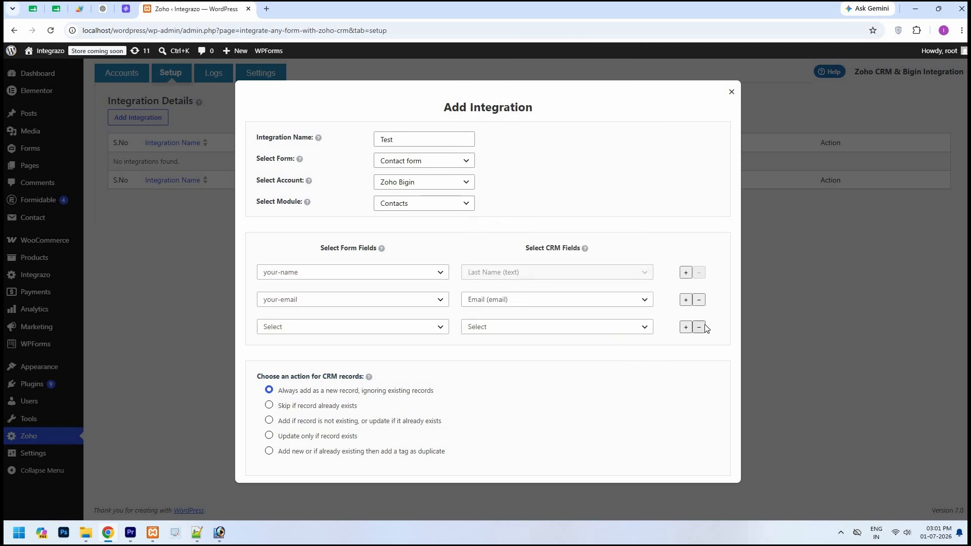
left_click(704, 327)
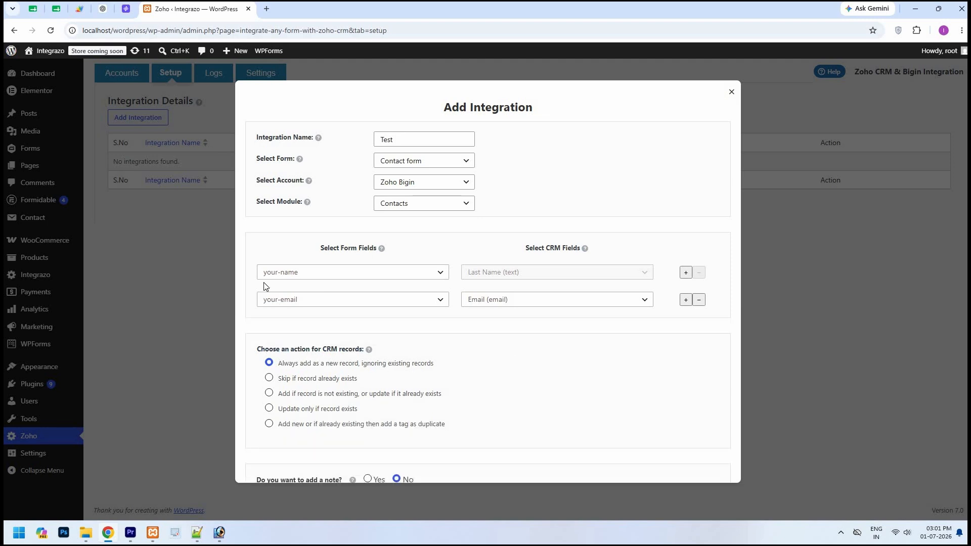
Keep 'Always add as a new record' and leave adding a note set to No
scroll(266, 288, "down", 2)
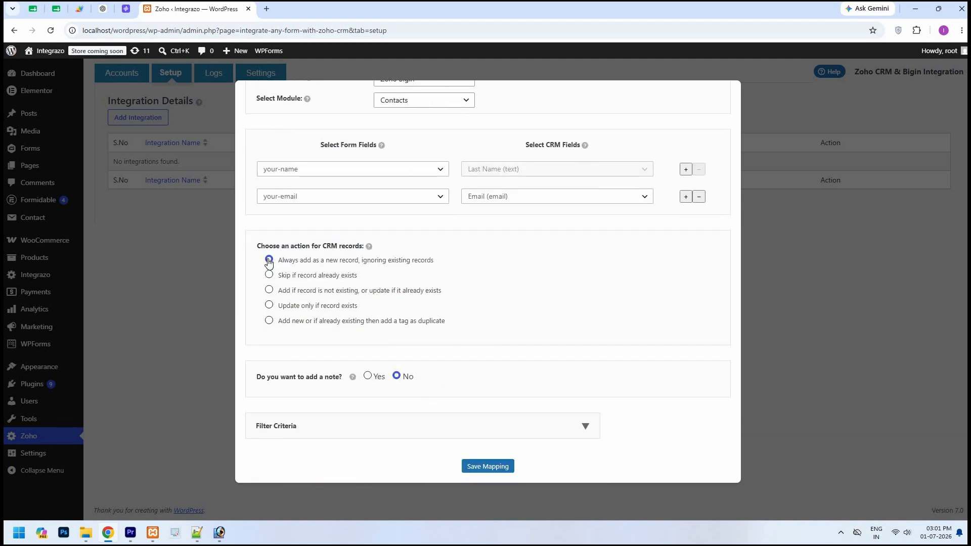
left_click(268, 260)
left_click(377, 379)
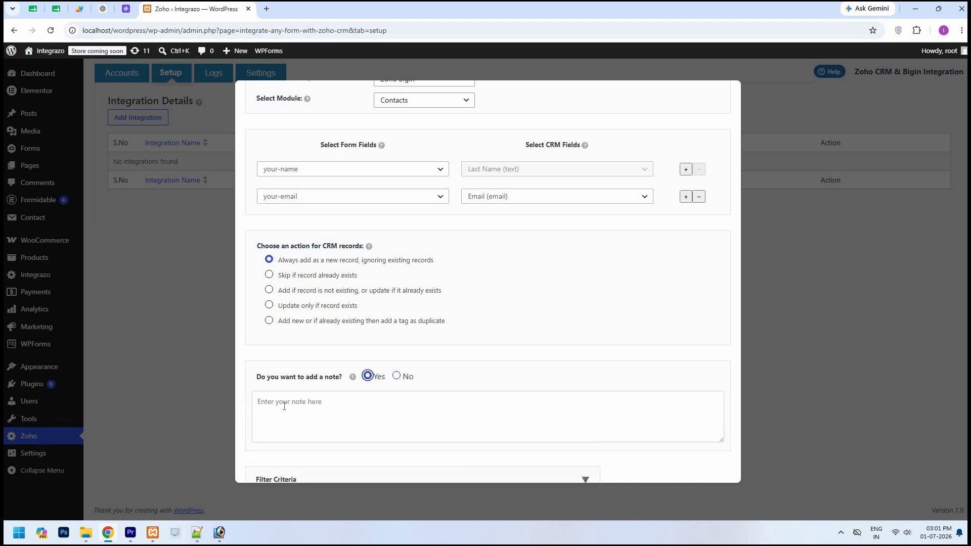
left_click(396, 377)
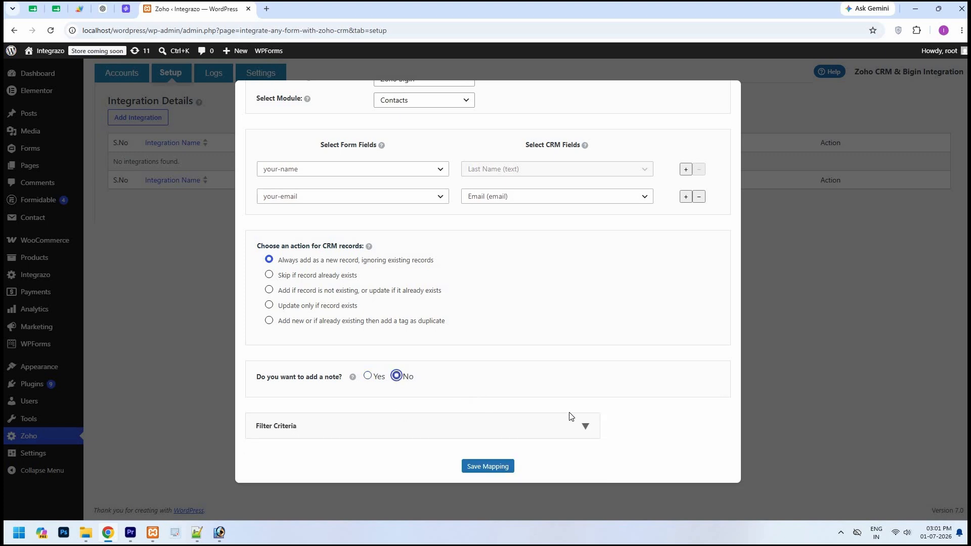
Check the filter criteria options, then save the integration mapping
left_click(588, 428)
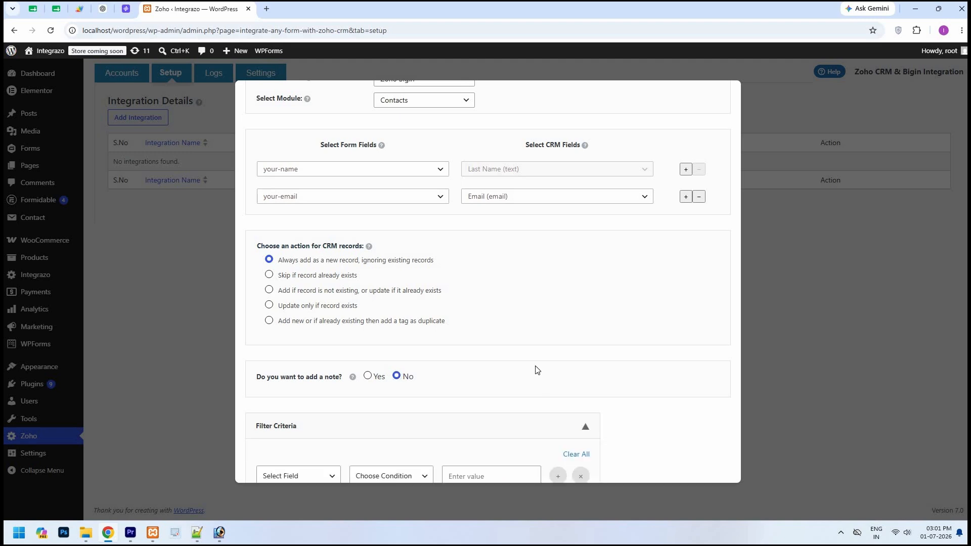
scroll(531, 373, "down", 1)
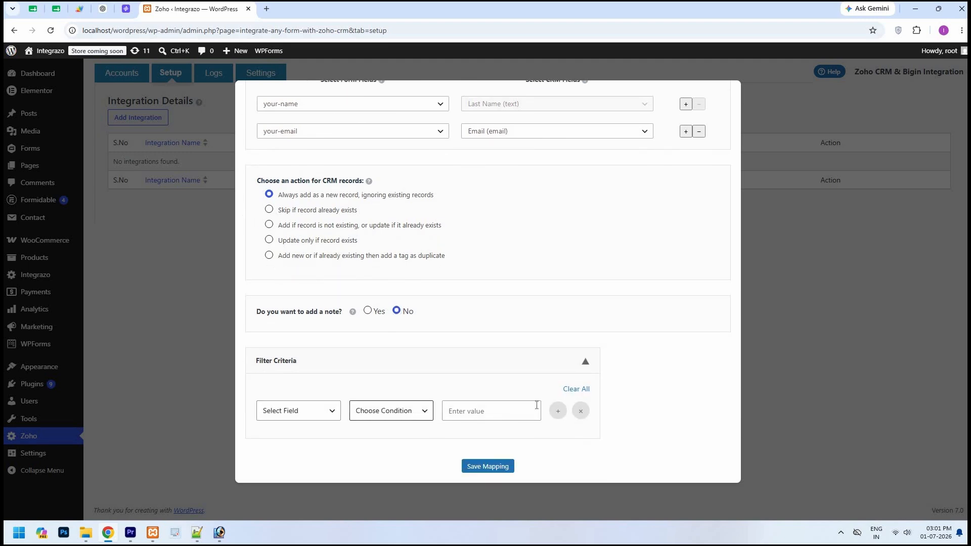
left_click(586, 365)
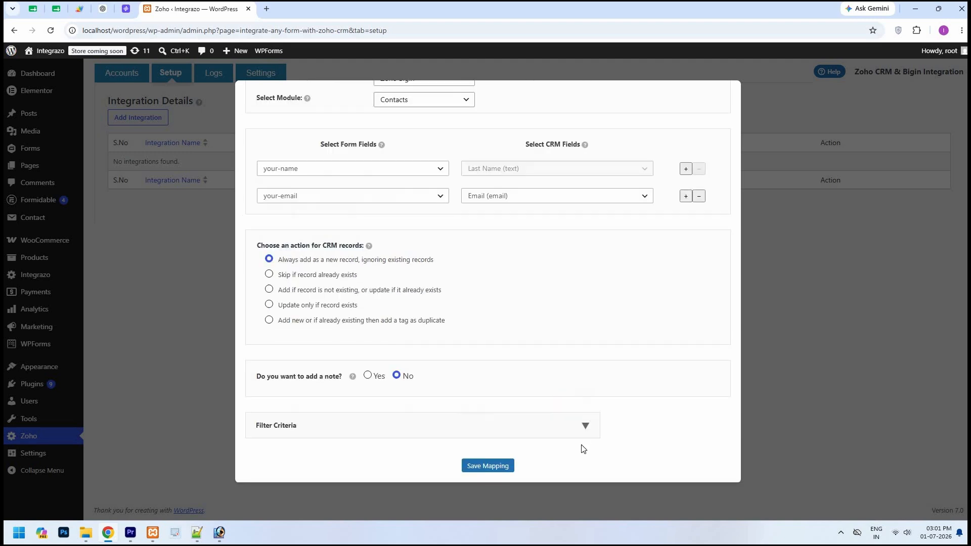
left_click(503, 470)
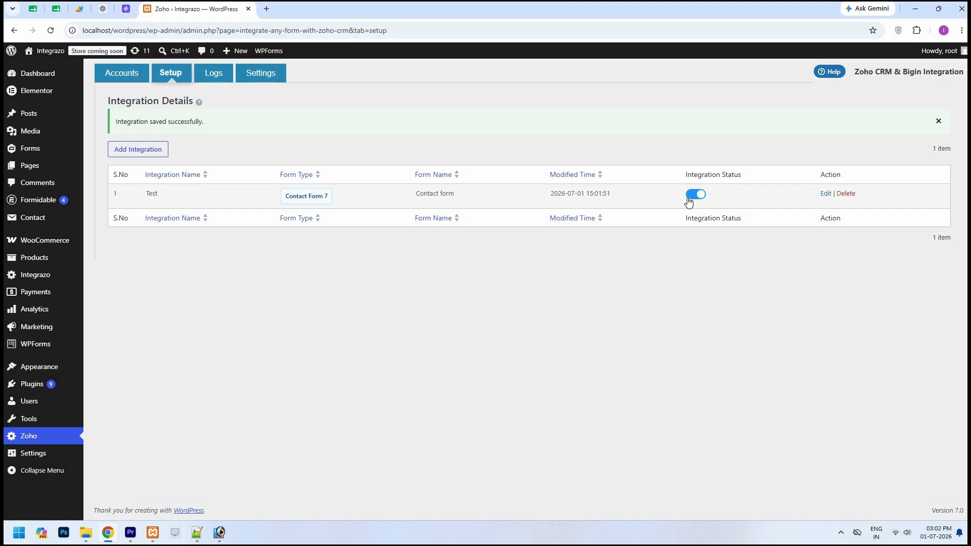
Toggle the Test integration off and back on, then view the plugin's Logs
left_click(703, 198)
left_click(704, 198)
left_click(222, 76)
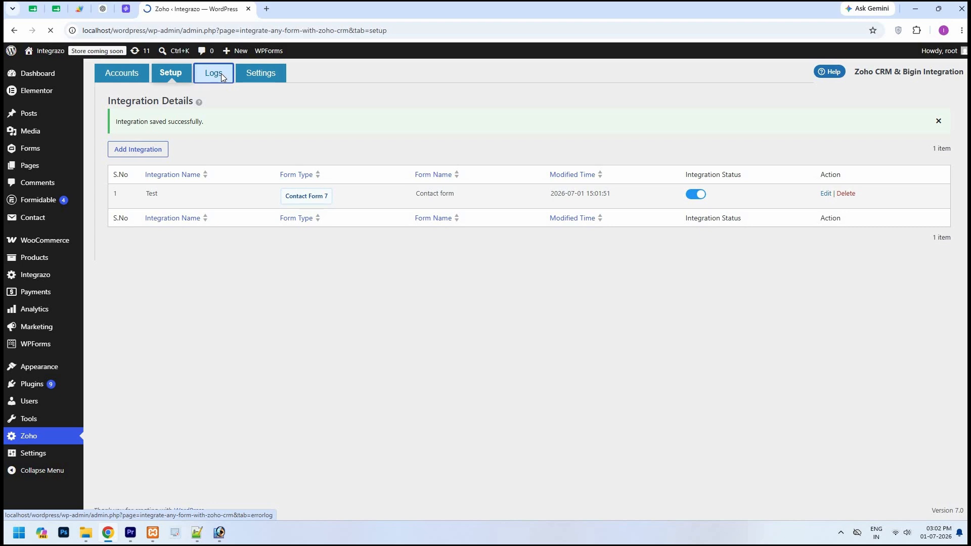